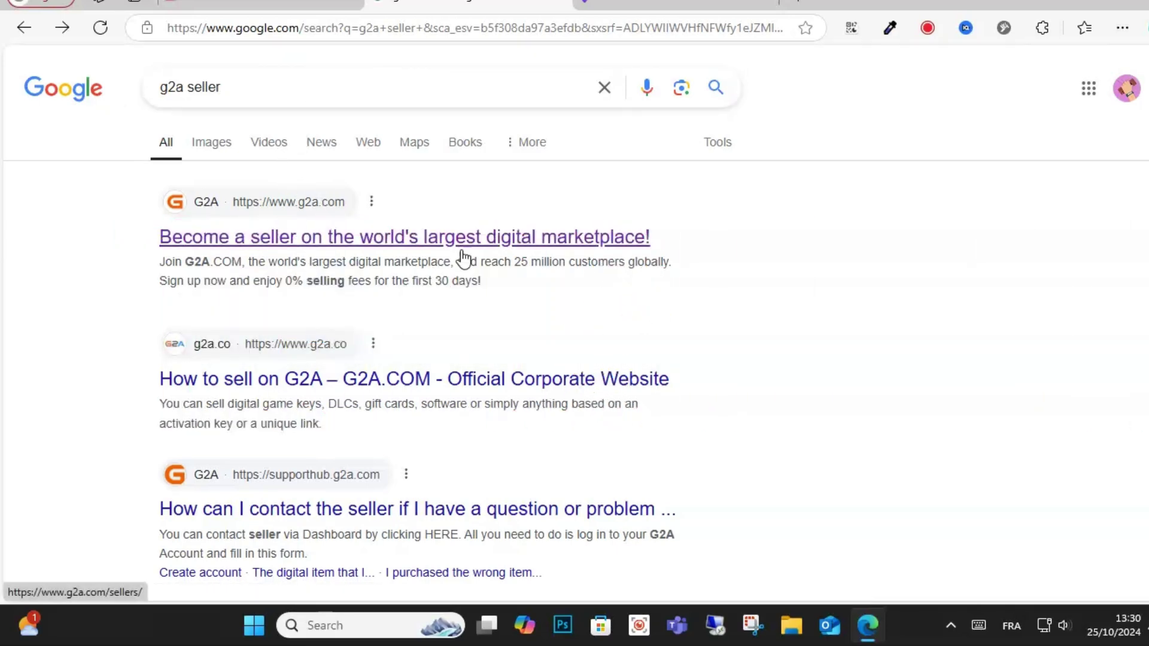
- Open G2A's become-a-seller page from the first result and dismiss the pop-ups
{"action": "left_click", "coordinate": [530, 241]}
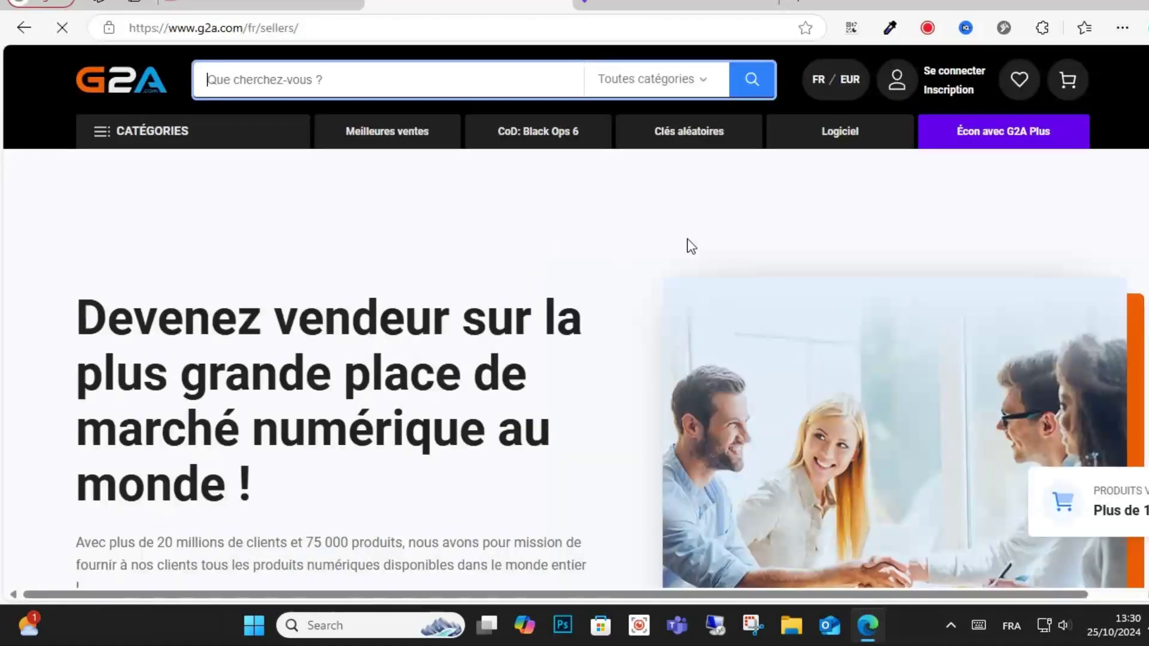
{"action": "right_click", "coordinate": [766, 220]}
{"action": "left_click", "coordinate": [654, 276]}
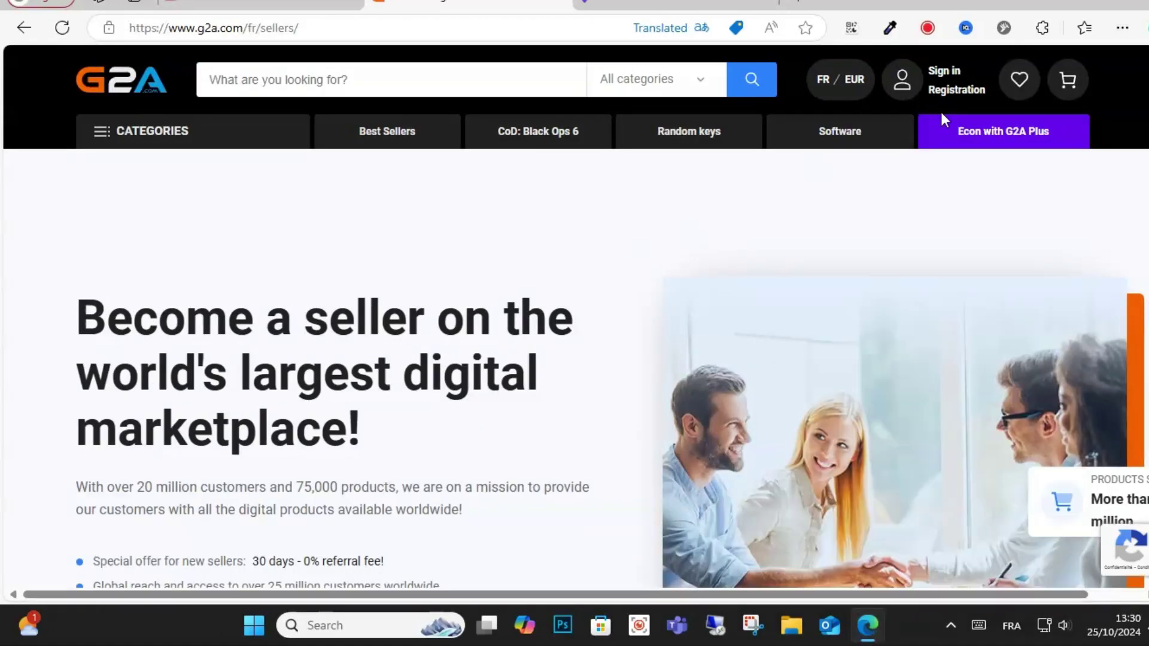
{"action": "left_click", "coordinate": [1116, 89]}
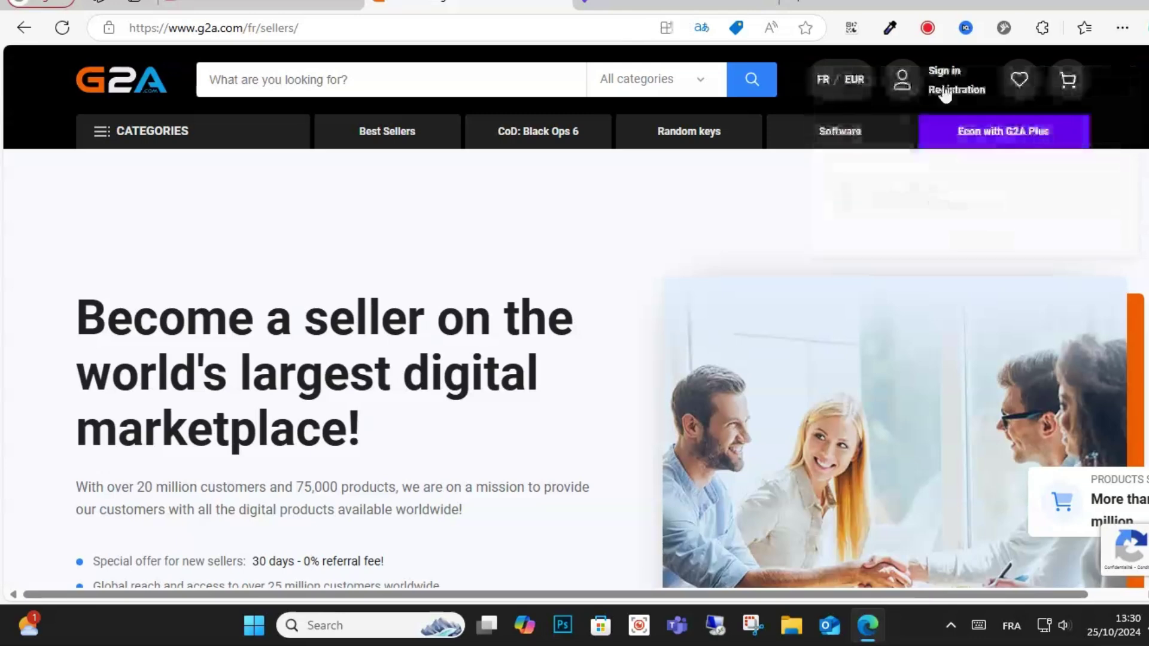
- Sign in to G2A with Continue with Google and the chosen Google account
{"action": "left_click", "coordinate": [944, 83]}
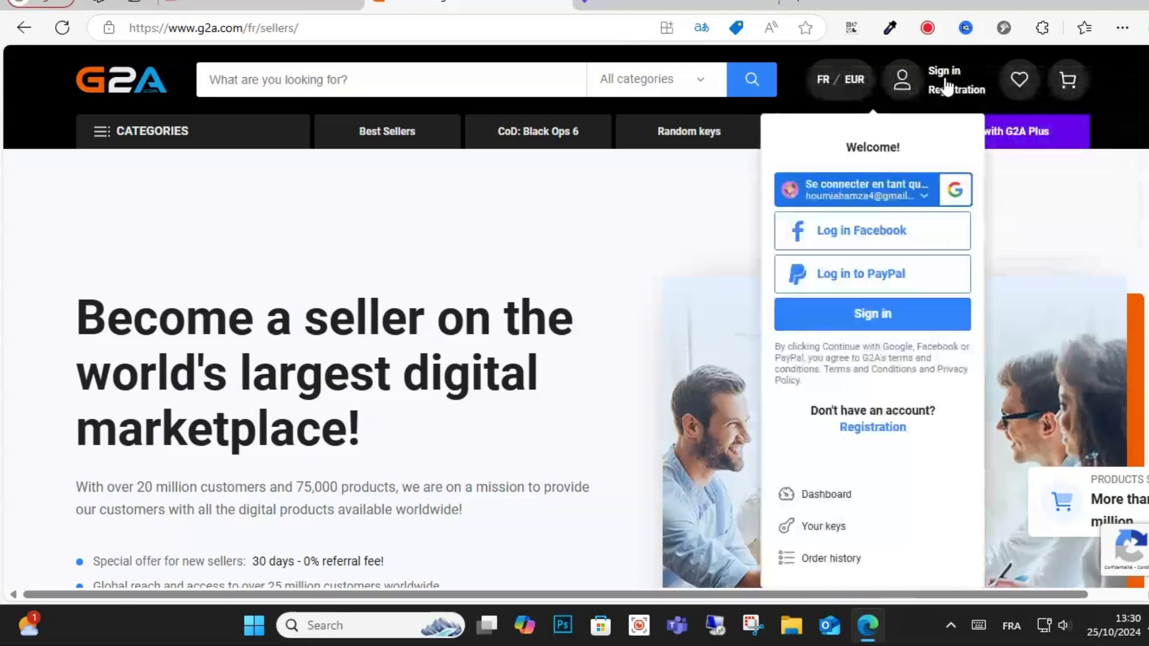
{"action": "left_click", "coordinate": [853, 193]}
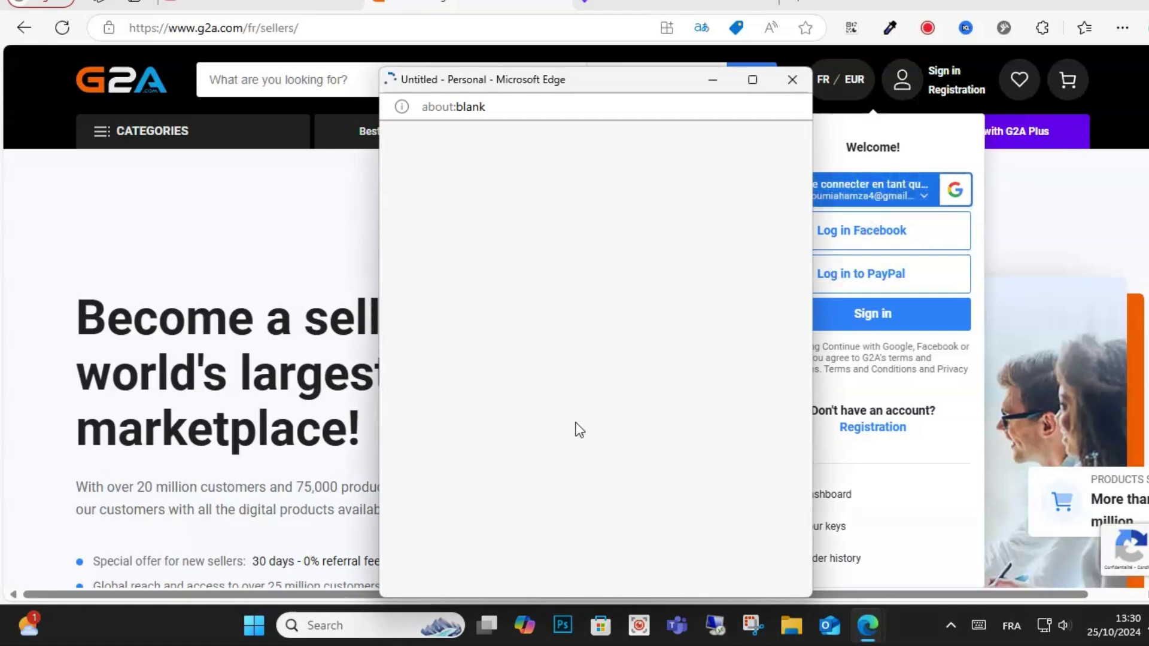
{"action": "left_click", "coordinate": [494, 574]}
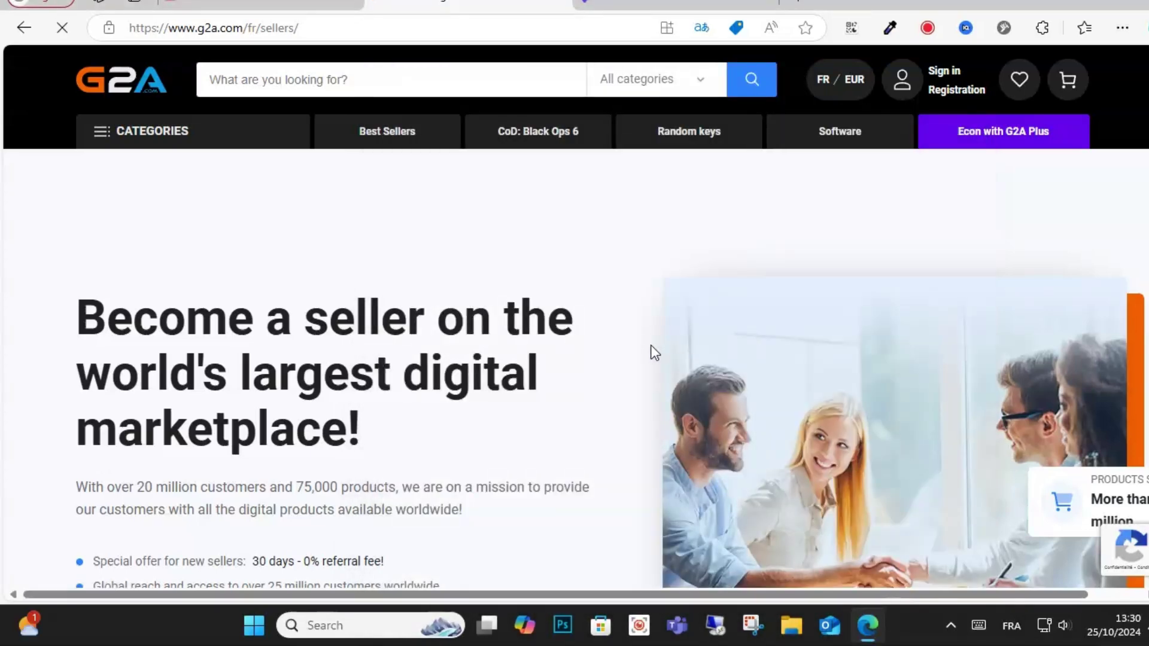
- Go to the Your G2A Dashboard, with its empty My keys collection and G2A Plus offer
{"action": "right_click", "coordinate": [507, 238]}
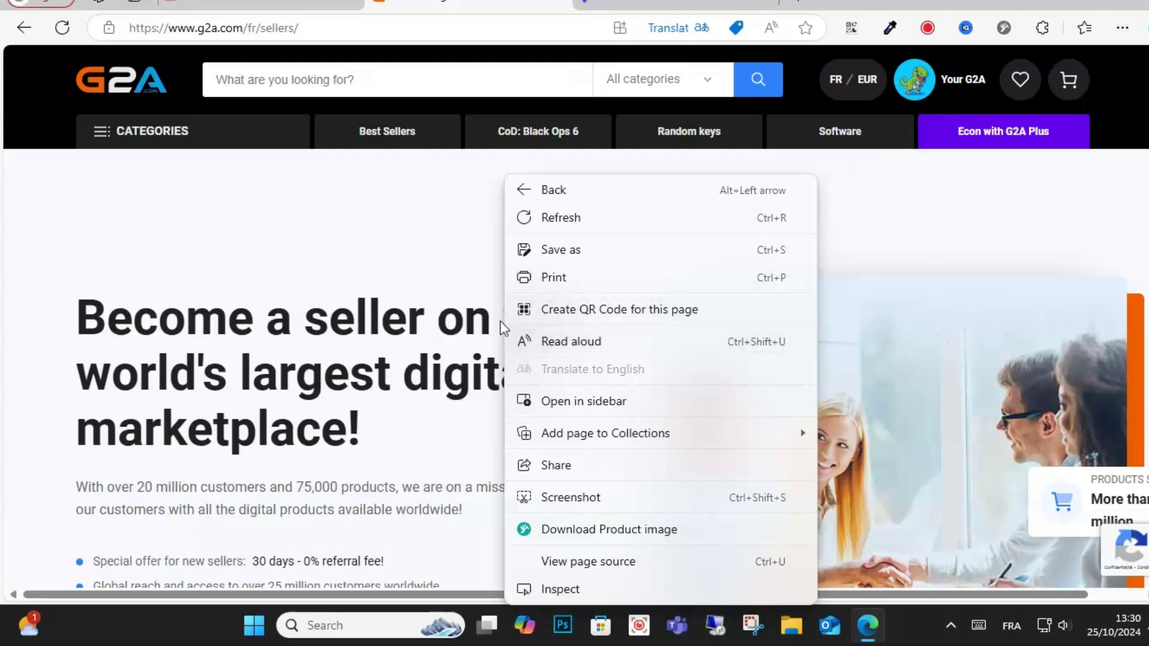
{"action": "left_click", "coordinate": [391, 265]}
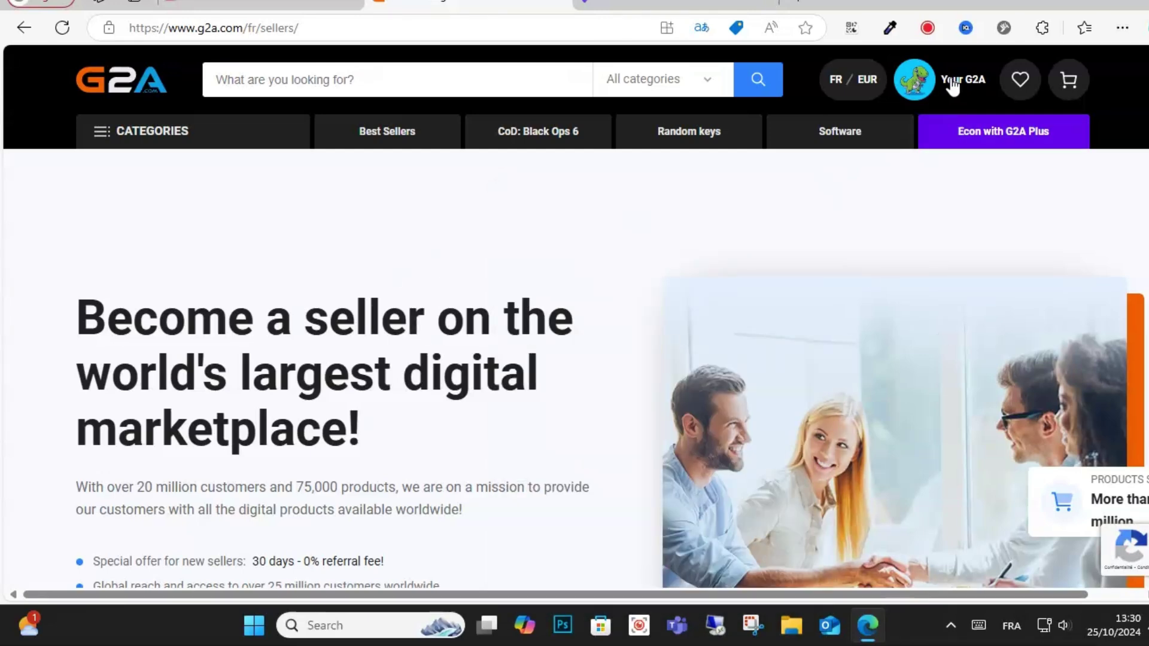
{"action": "left_click", "coordinate": [876, 219]}
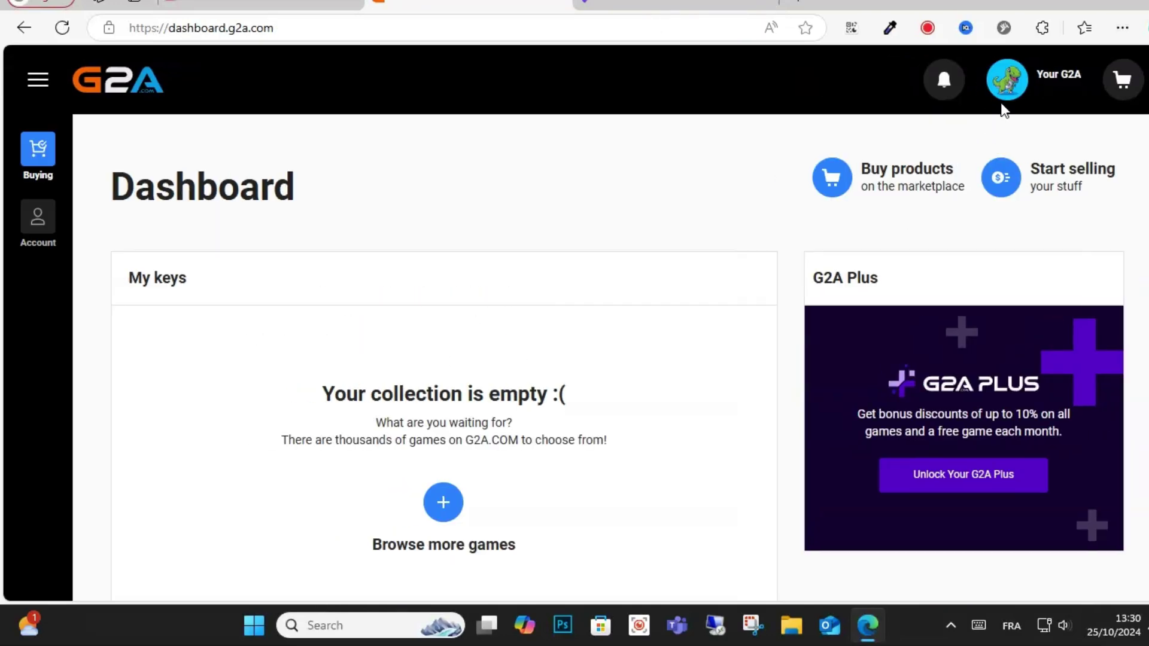
{"action": "mouse_move", "coordinate": [946, 80]}
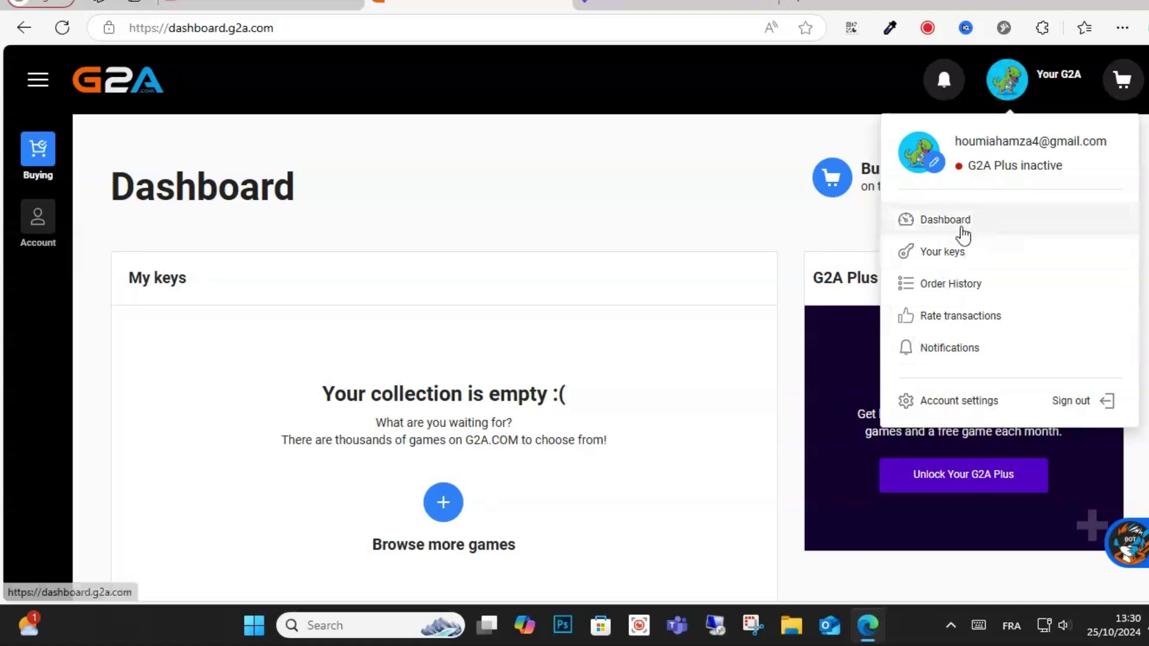
{"action": "left_click", "coordinate": [1028, 171]}
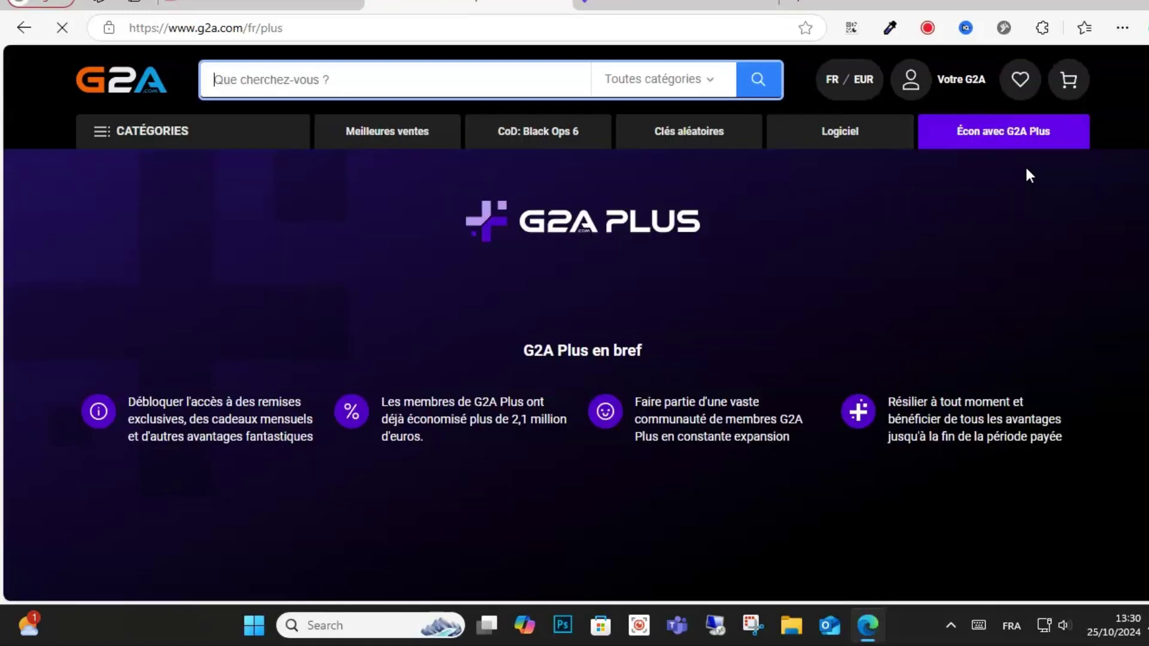
{"action": "left_click", "coordinate": [24, 28]}
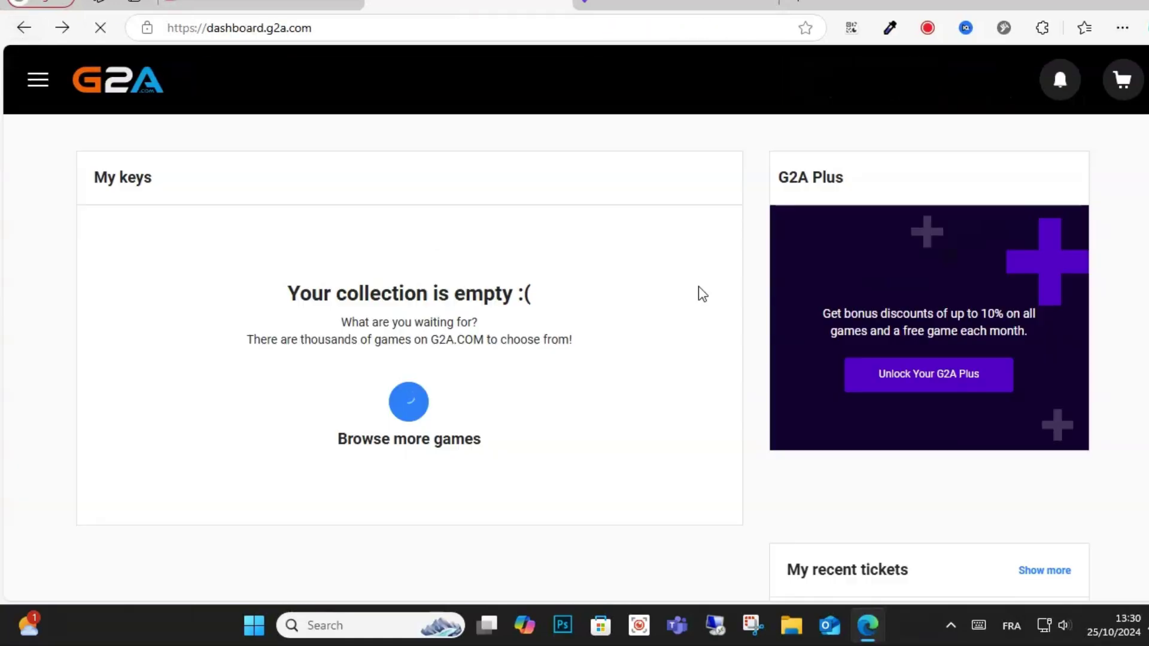
{"action": "left_click", "coordinate": [1010, 79]}
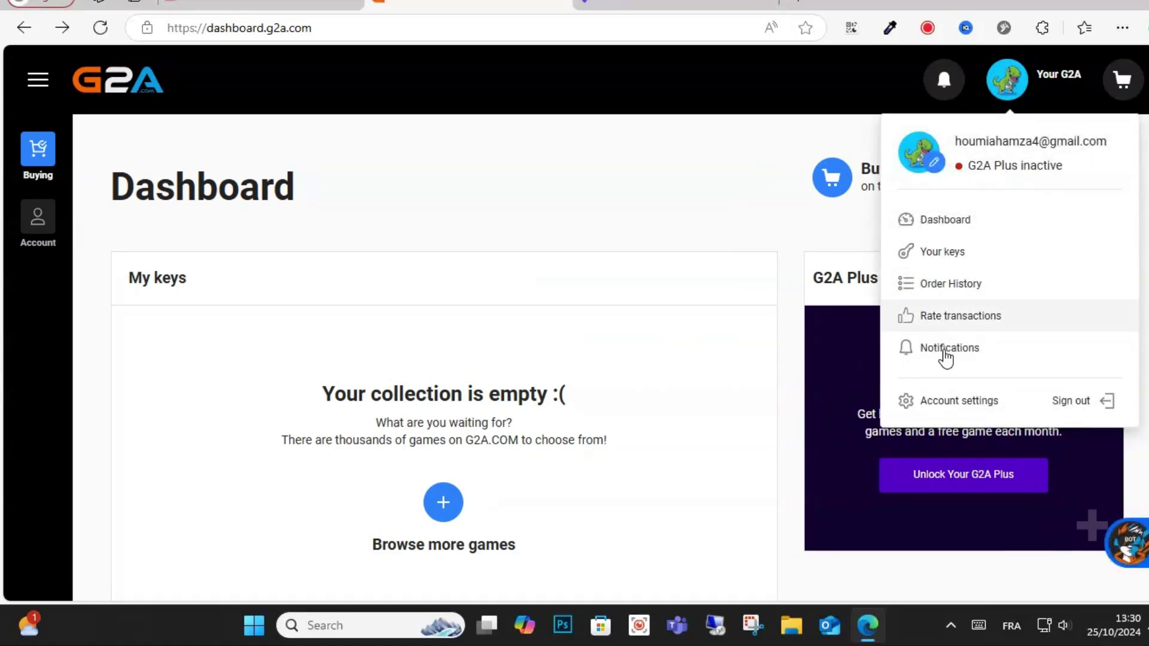
- View the Algeria/France/EUR account settings, then reopen the Your G2A account menu
{"action": "left_click", "coordinate": [943, 402]}
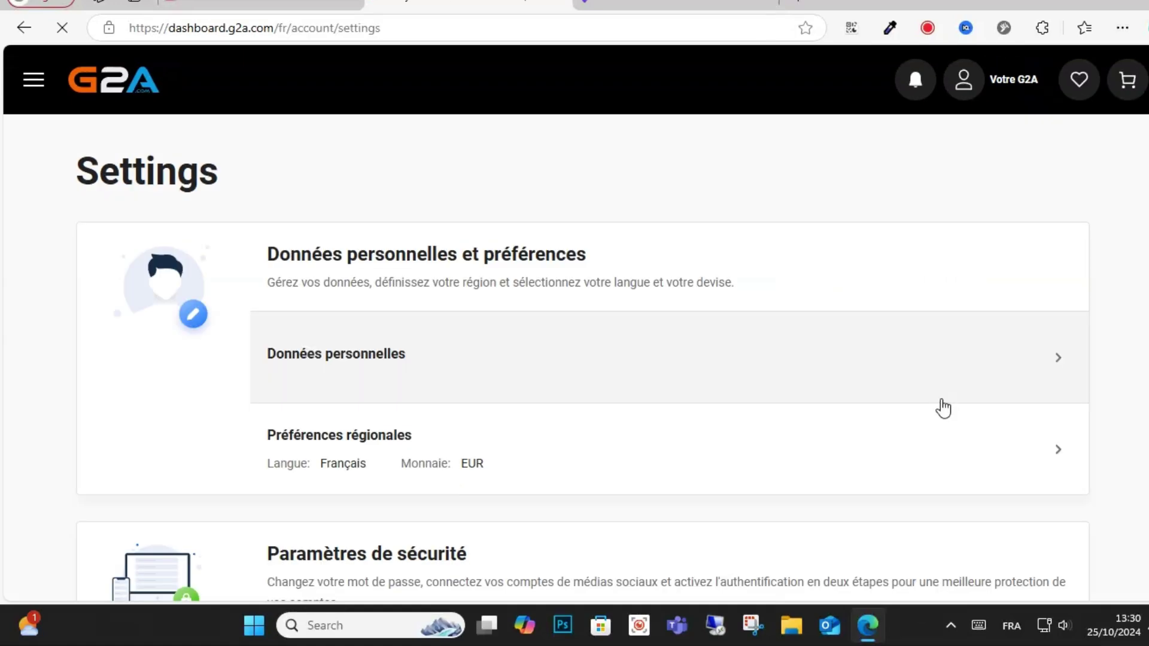
{"action": "scroll", "coordinate": [727, 374], "scroll_direction": "down", "scroll_amount": 2}
{"action": "scroll", "coordinate": [727, 375], "scroll_direction": "down", "scroll_amount": 2}
{"action": "scroll", "coordinate": [727, 374], "scroll_direction": "down", "scroll_amount": 4}
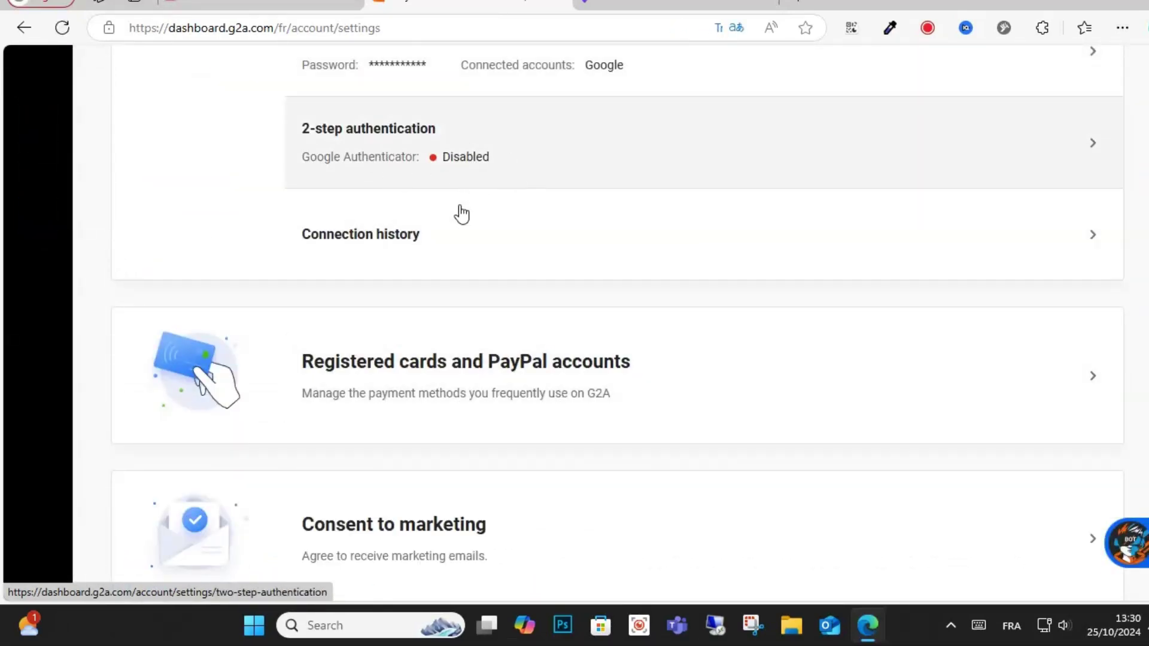
{"action": "scroll", "coordinate": [482, 291], "scroll_direction": "up", "scroll_amount": 3}
{"action": "scroll", "coordinate": [483, 292], "scroll_direction": "up", "scroll_amount": 3}
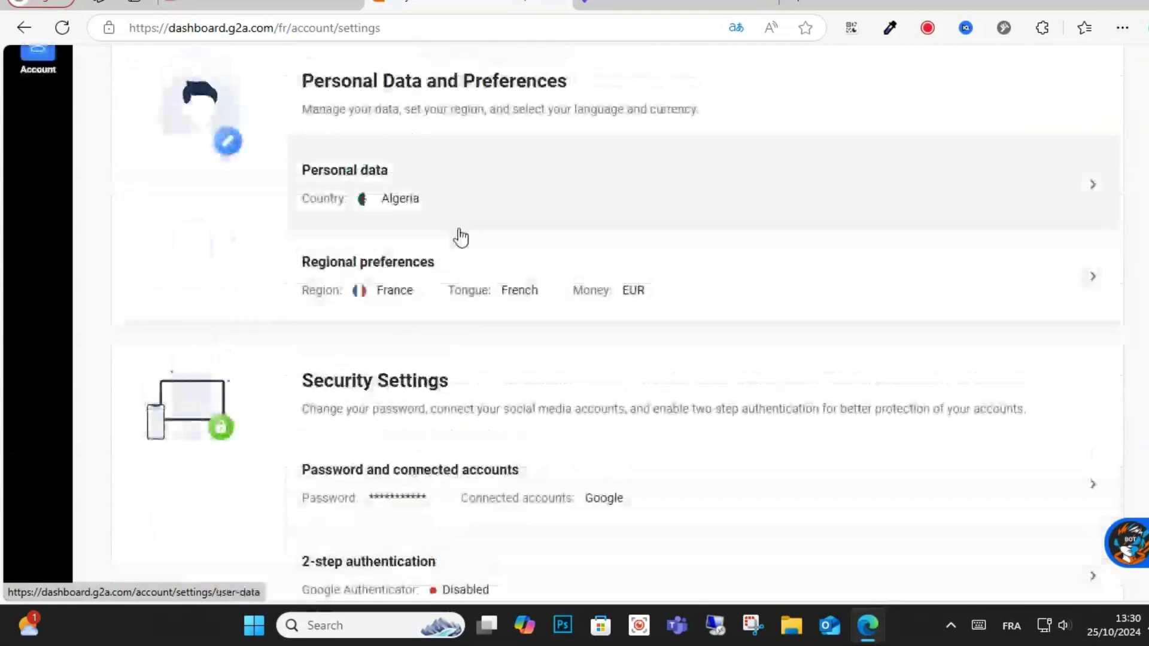
{"action": "scroll", "coordinate": [460, 236], "scroll_direction": "up", "scroll_amount": 3}
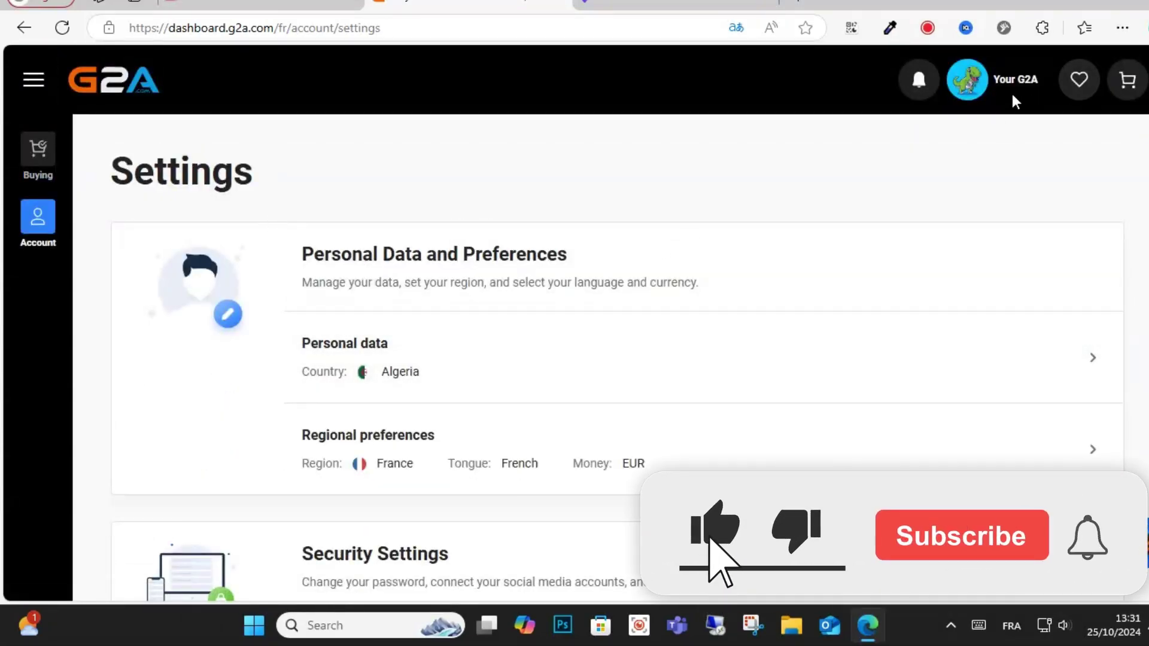
{"action": "left_click", "coordinate": [1009, 89]}
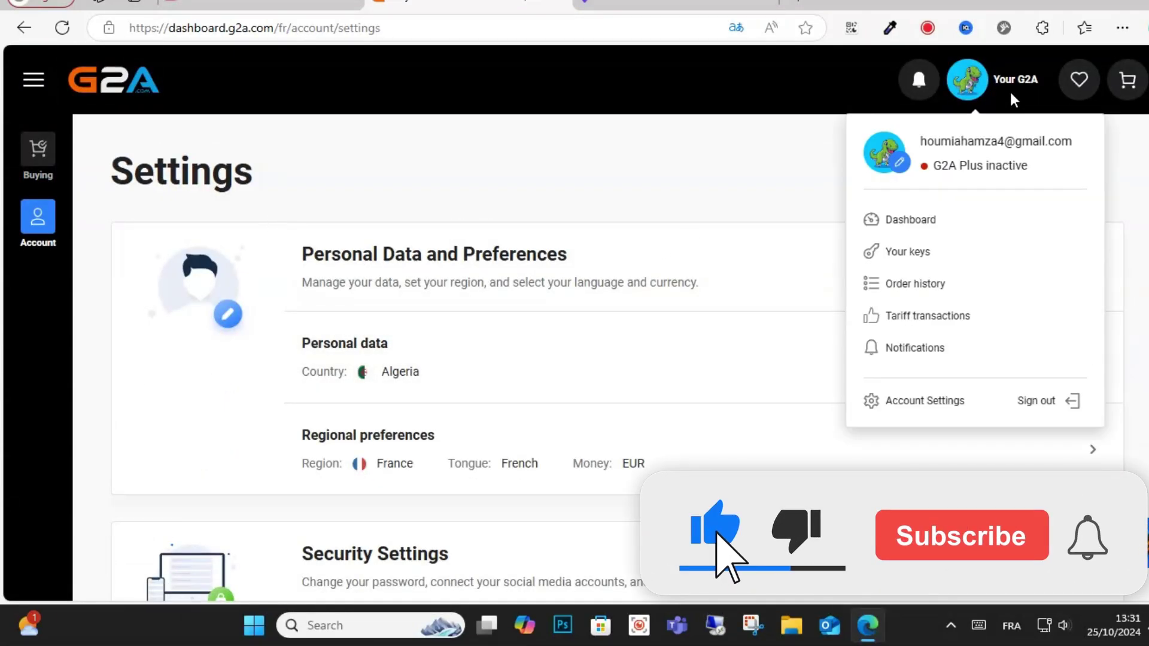